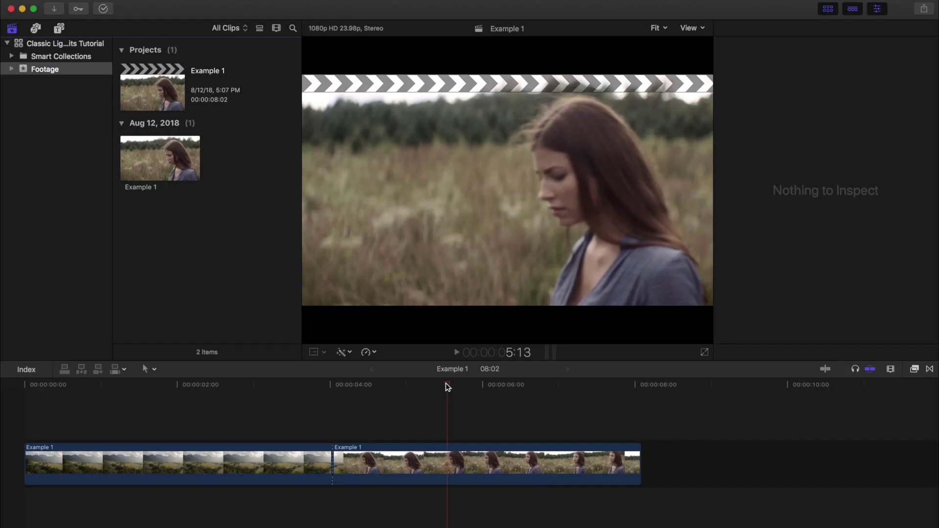
Import all five Classic Light Hits 4K folders into a new event.
key(super+i)
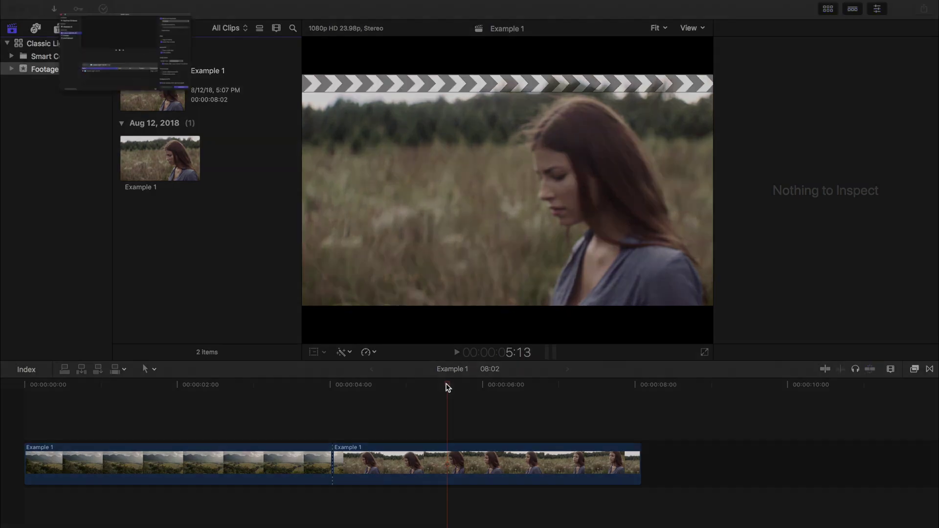
double_click(379, 368)
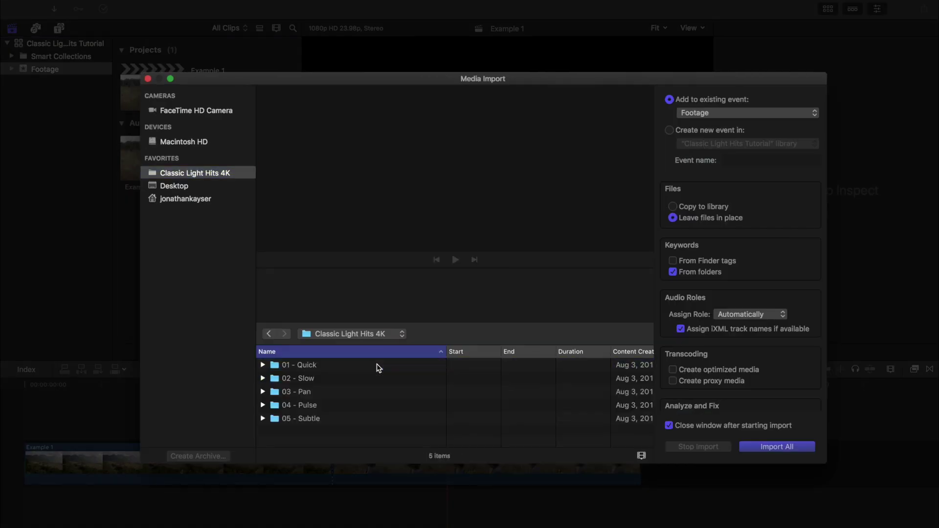
click(360, 368)
shift+click(337, 422)
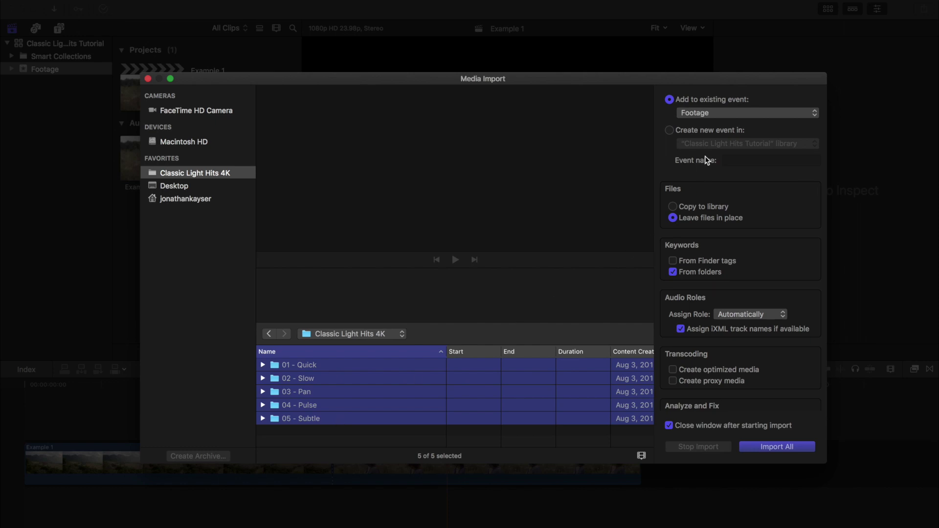
click(670, 131)
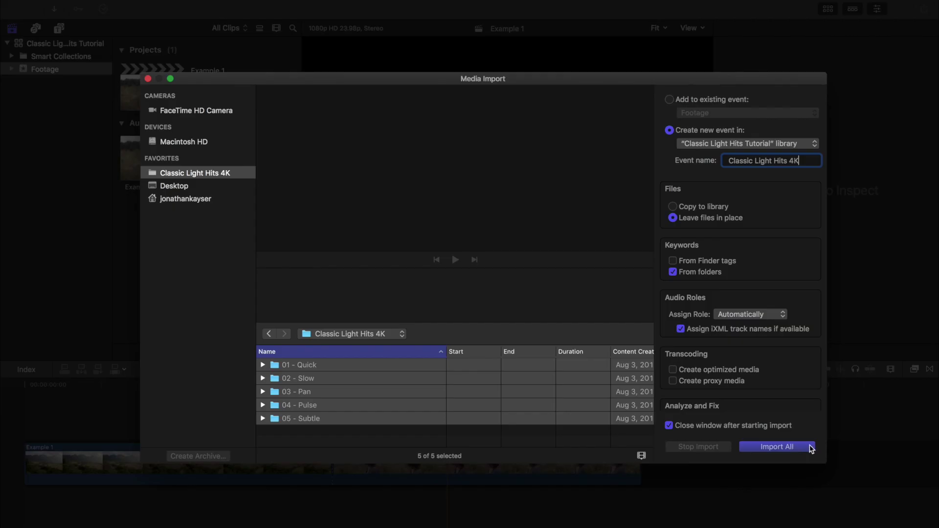
click(808, 447)
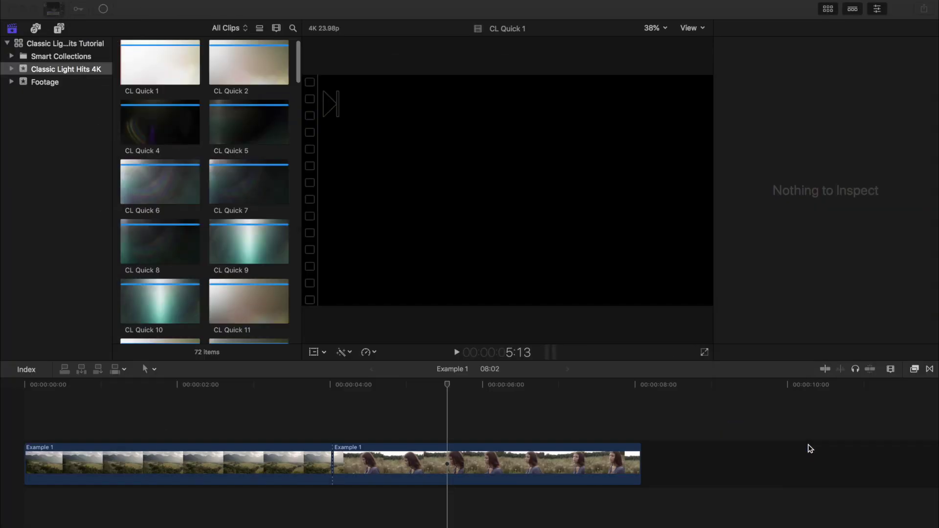
Browse the keyword collections 01 - Quick through 05 - Subtle, then return to Footage.
click(12, 70)
click(58, 87)
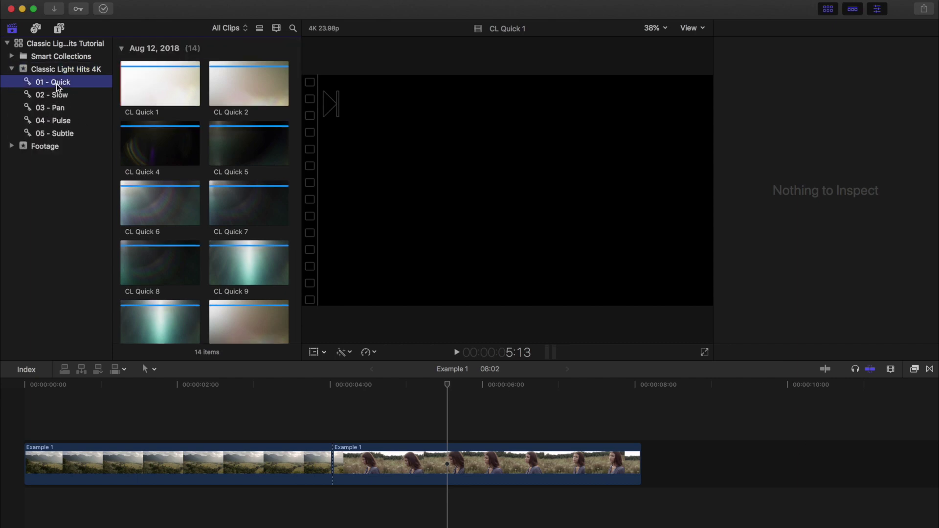
click(72, 96)
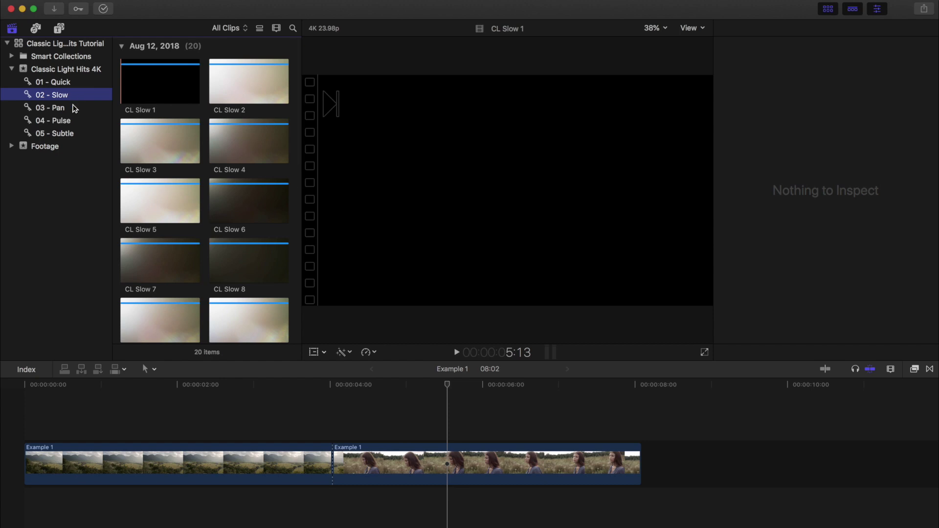
click(73, 109)
click(77, 121)
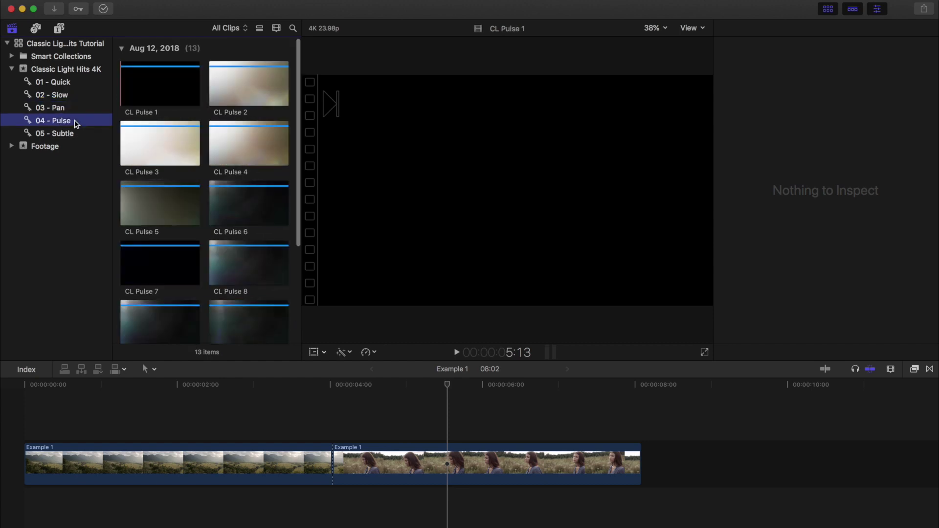
click(81, 134)
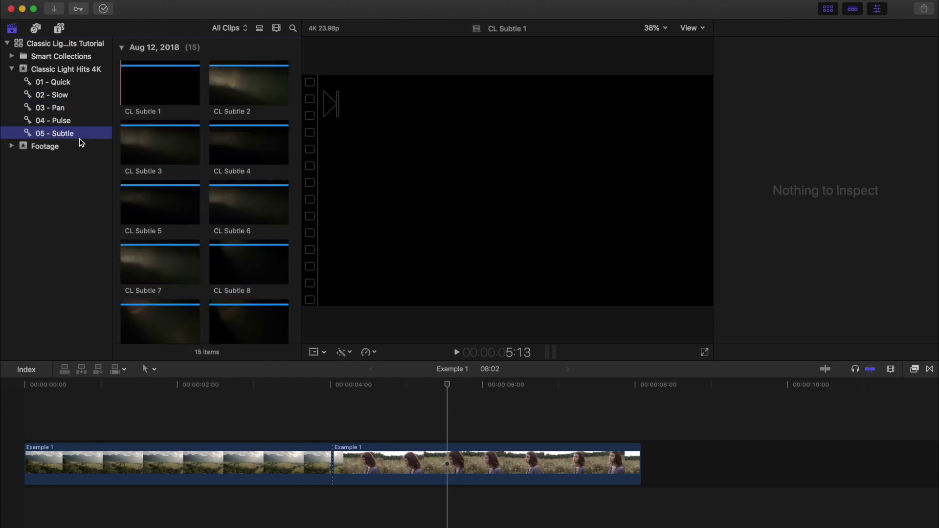
click(83, 148)
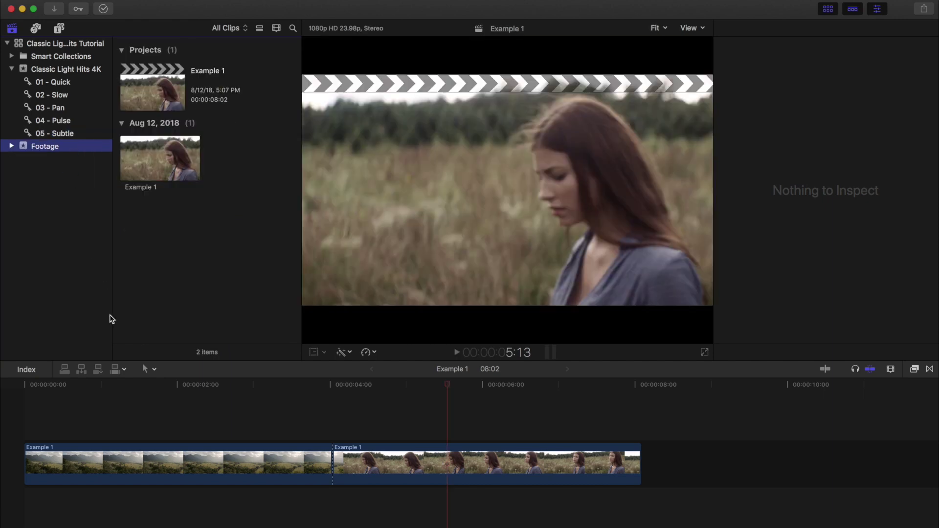
drag(30, 386, 24, 387)
key(space)
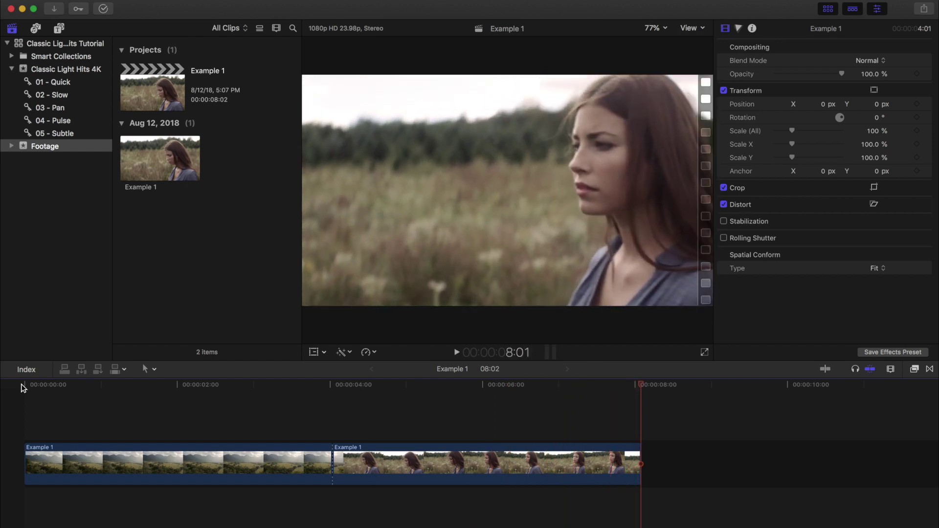
click(254, 386)
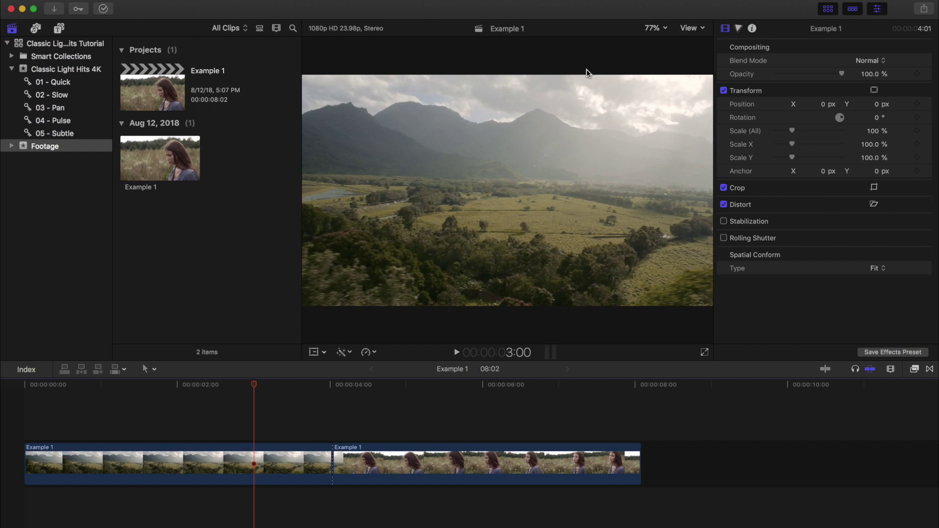
click(445, 385)
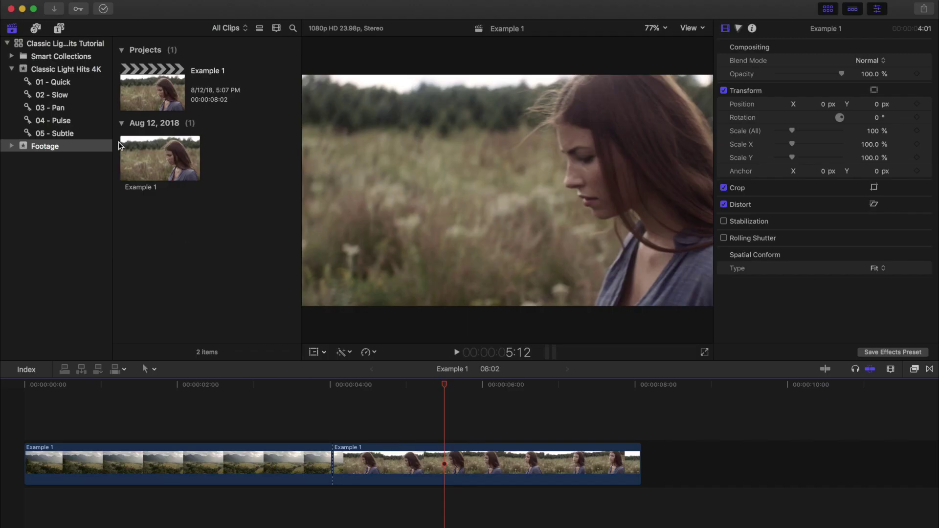
Connect CL Pan 7 from 03 - Pan above the edit and set its blend mode to Screen.
click(73, 108)
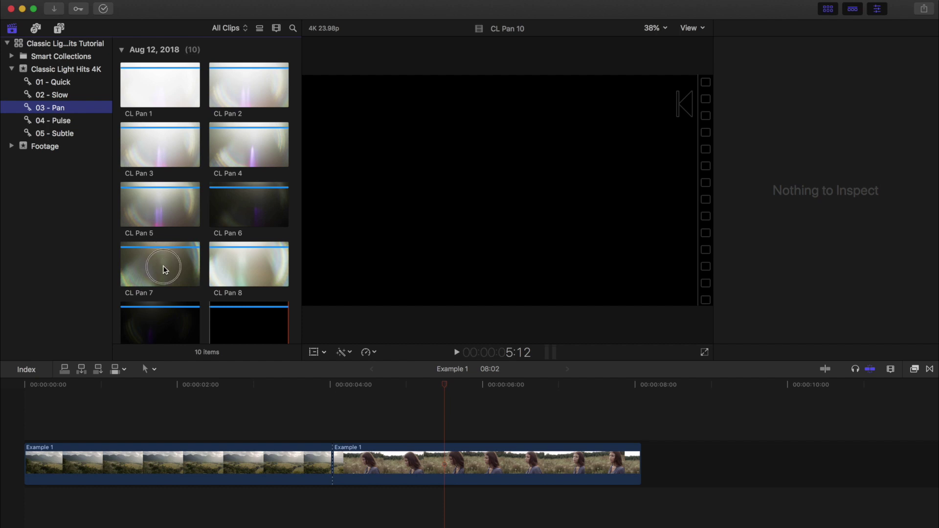
drag(149, 258, 583, 413)
key(shift+z)
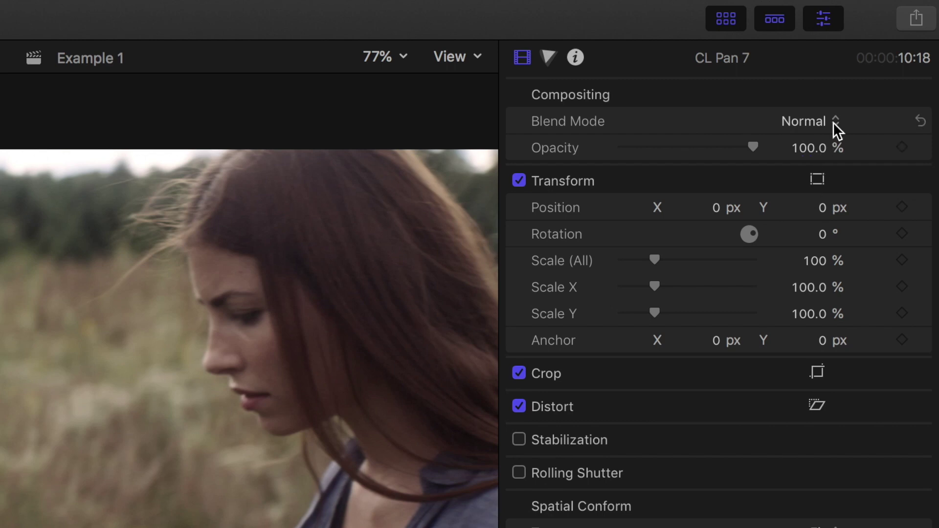
click(832, 122)
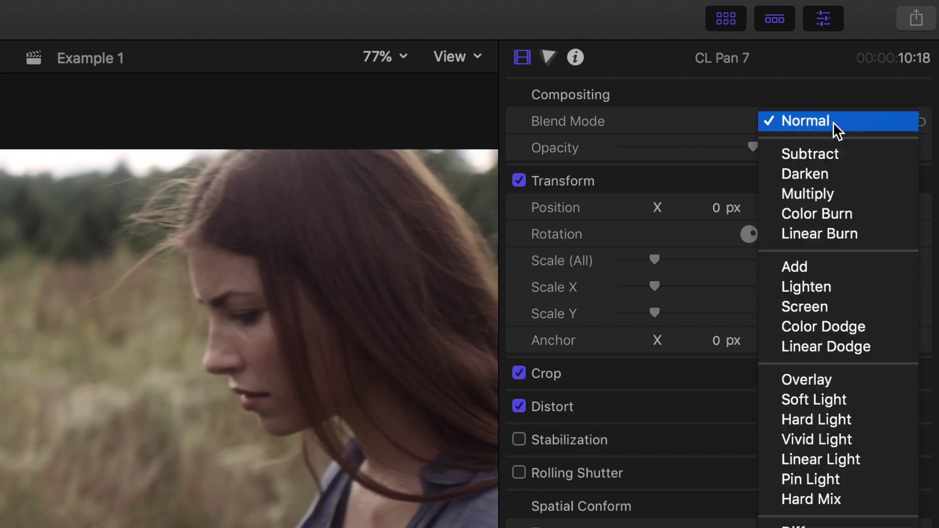
click(824, 304)
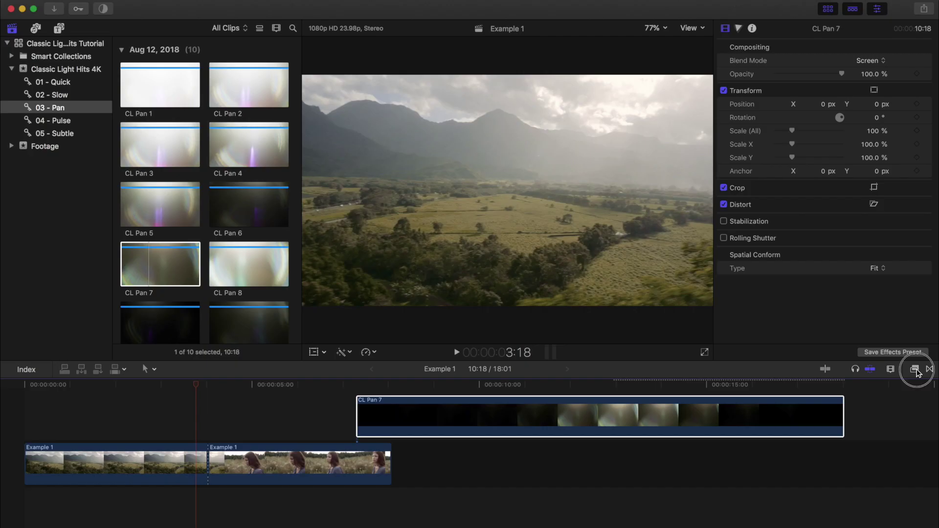
Apply the Flipped effect to CL Pan 7 and preview it around 12:12.
click(915, 370)
click(840, 527)
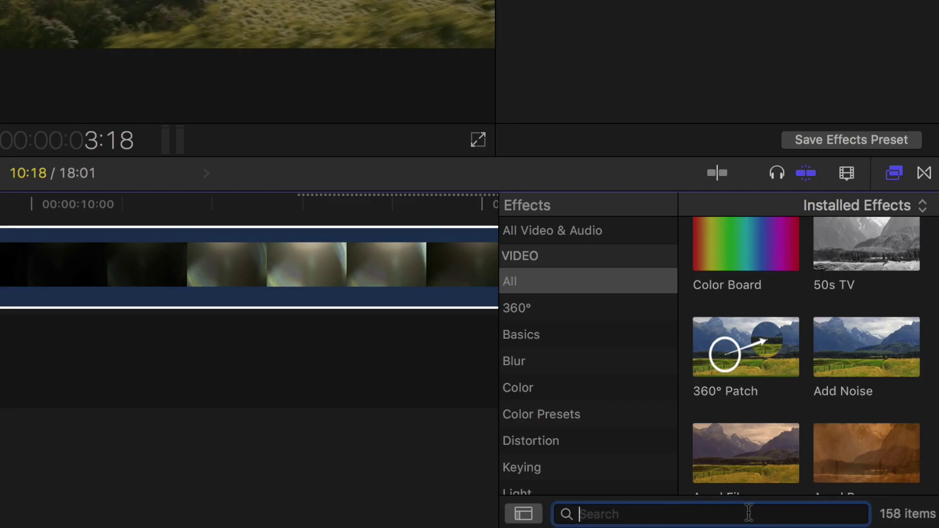
text(flip)
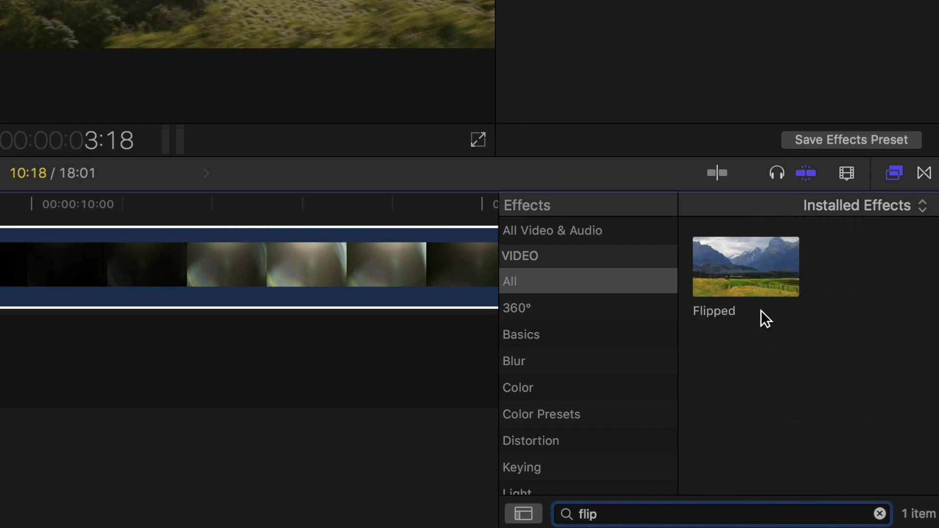
drag(749, 280, 376, 294)
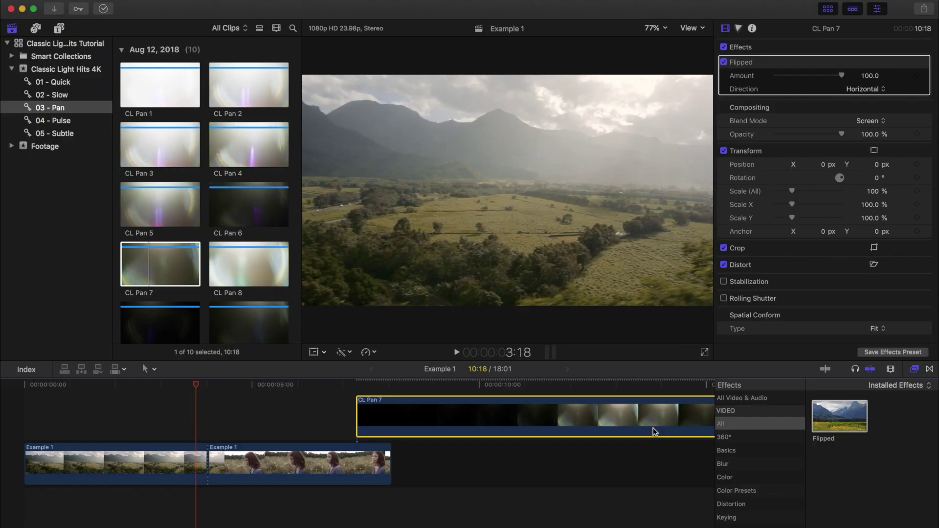
click(593, 386)
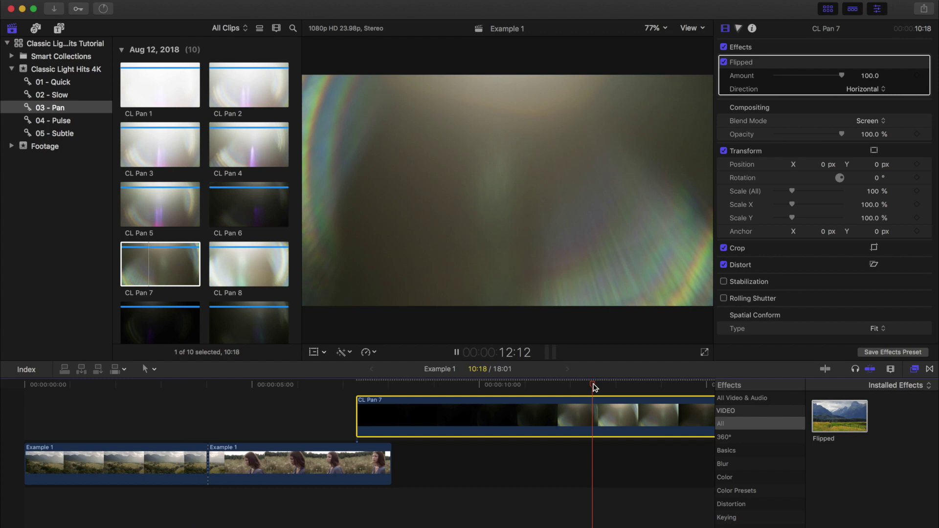
key(space)
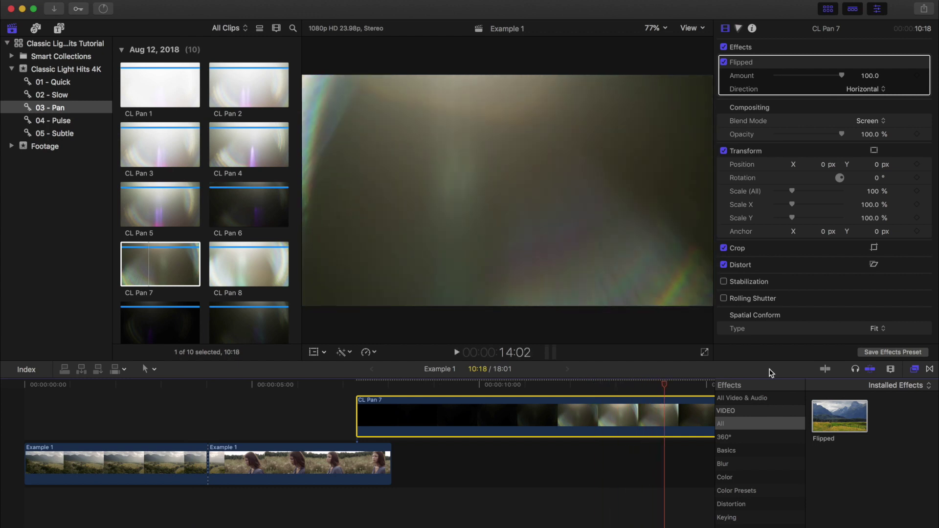
Trim both ends of CL Pan 7 and move it to the timeline start.
key(super+5)
drag(665, 385, 606, 400)
drag(843, 415, 607, 419)
drag(519, 414, 216, 415)
mouse_move(29, 412)
mouse_down()
mouse_move(154, 414)
mouse_move(14, 416)
mouse_up()
Play the trimmed flare over the drone shot, then park the playhead at 3:16.
key(shift+z)
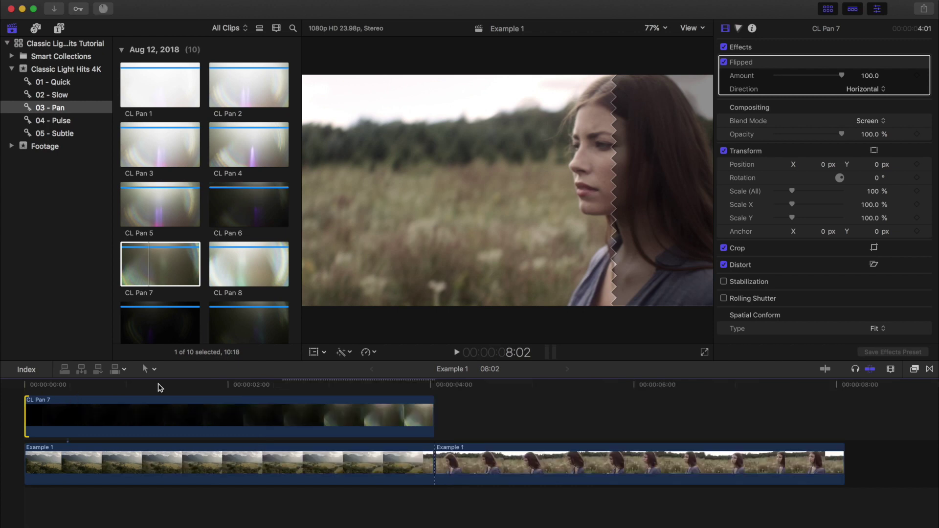
click(158, 384)
key(space)
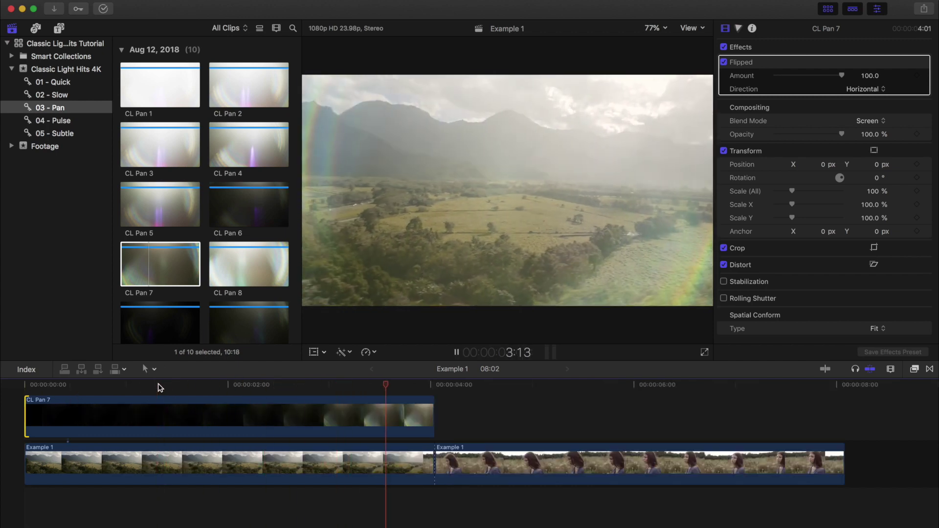
key(space)
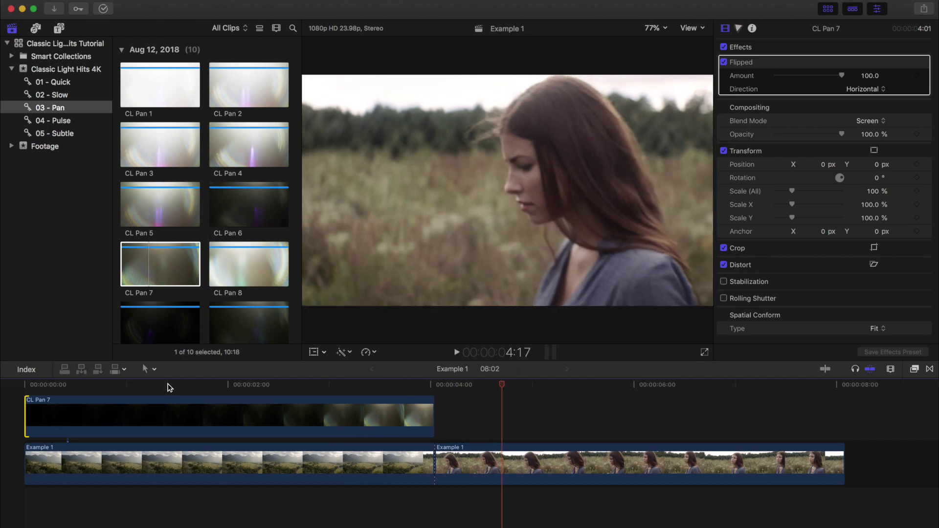
click(401, 385)
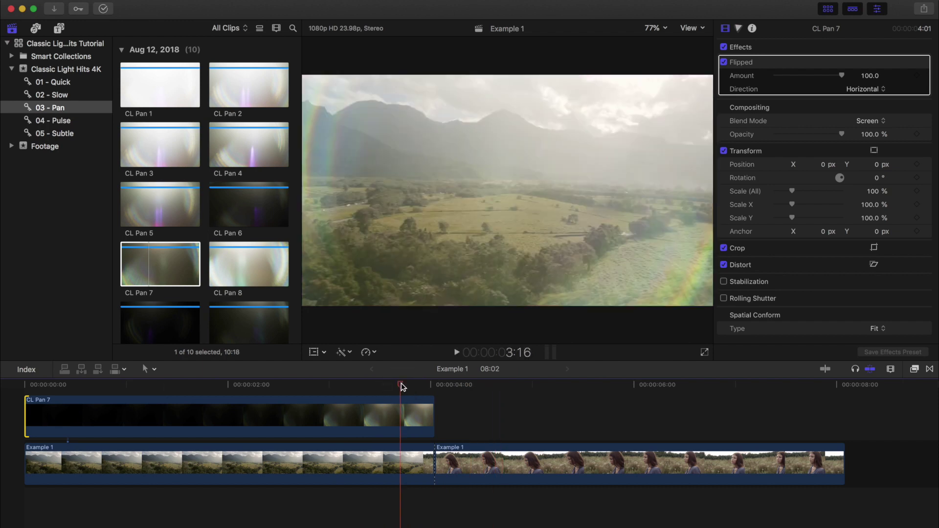
Warm CL Pan 7's midtones toward red with a Color Wheels correction, then go to 04:01.
click(403, 410)
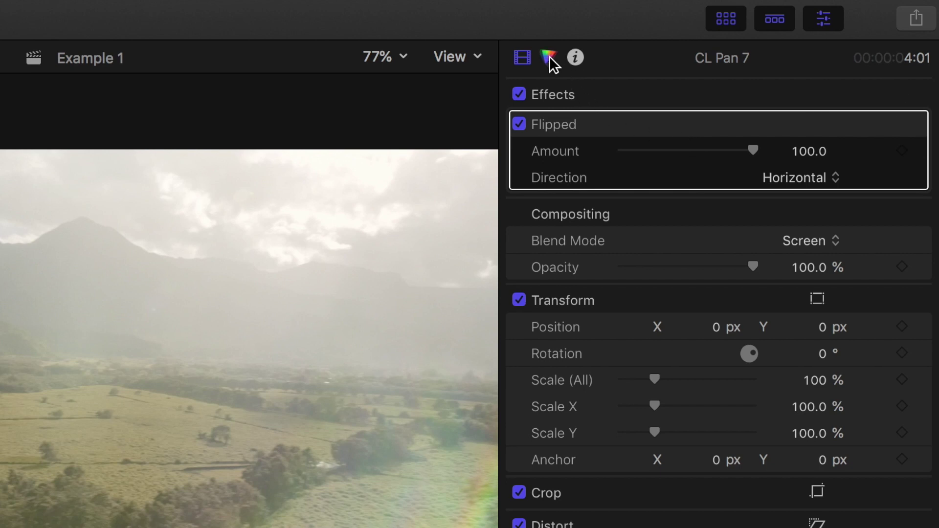
click(550, 57)
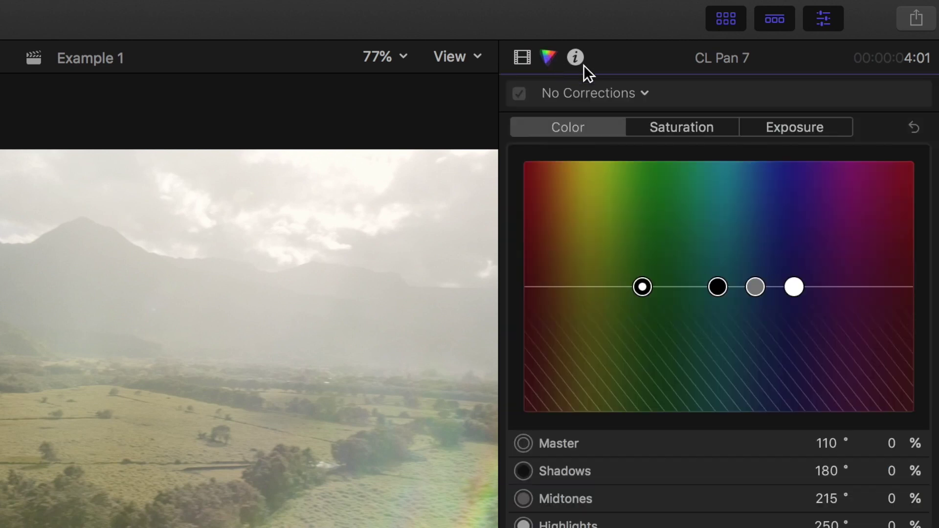
click(643, 93)
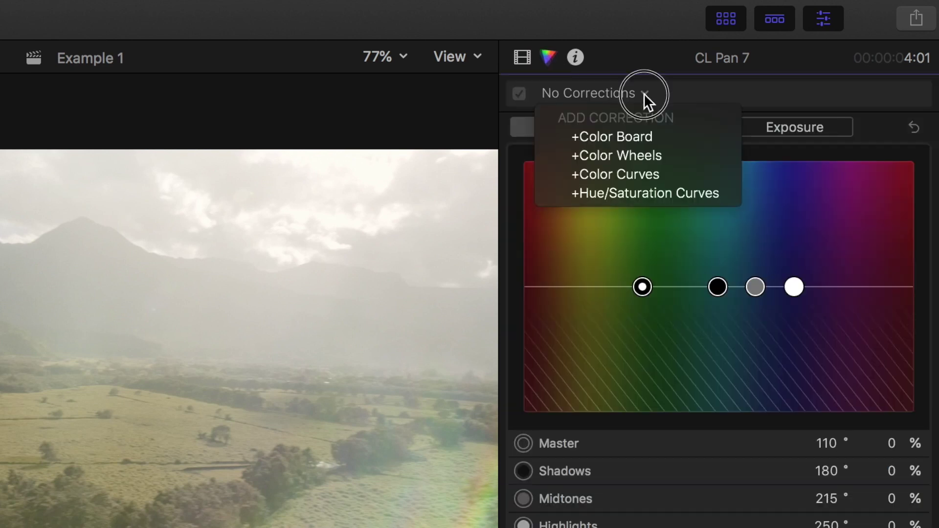
click(650, 154)
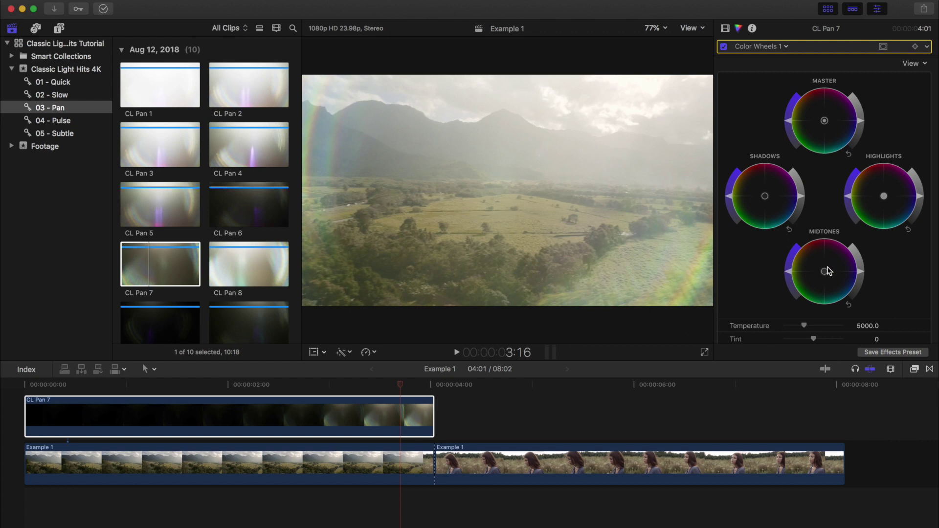
drag(825, 272, 848, 264)
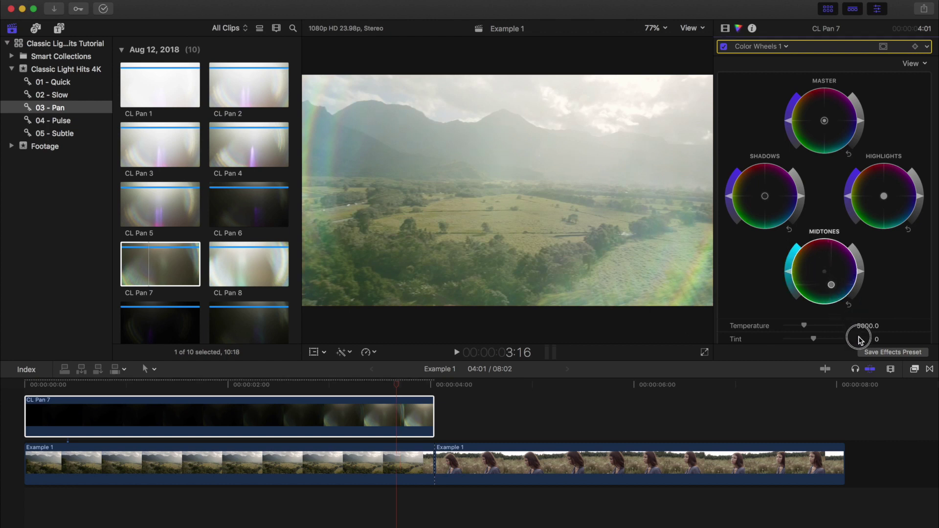
drag(847, 264, 817, 260)
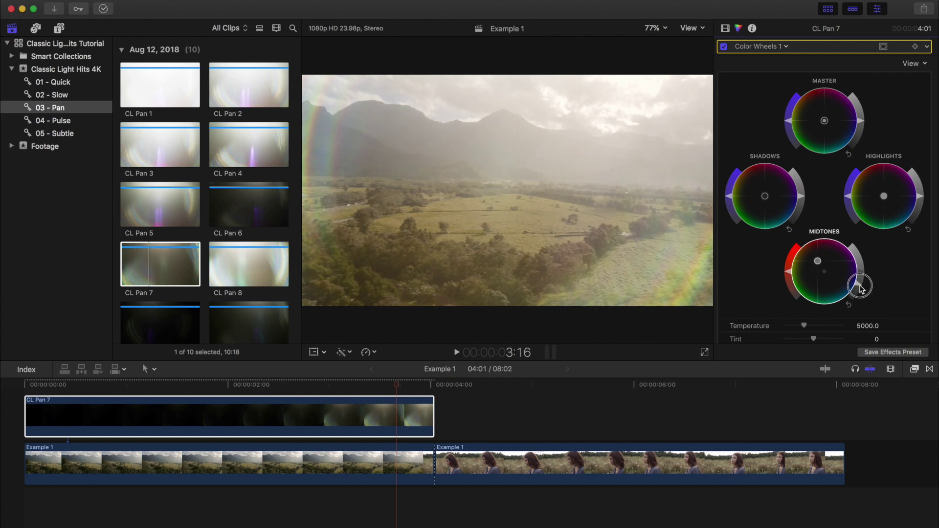
click(437, 383)
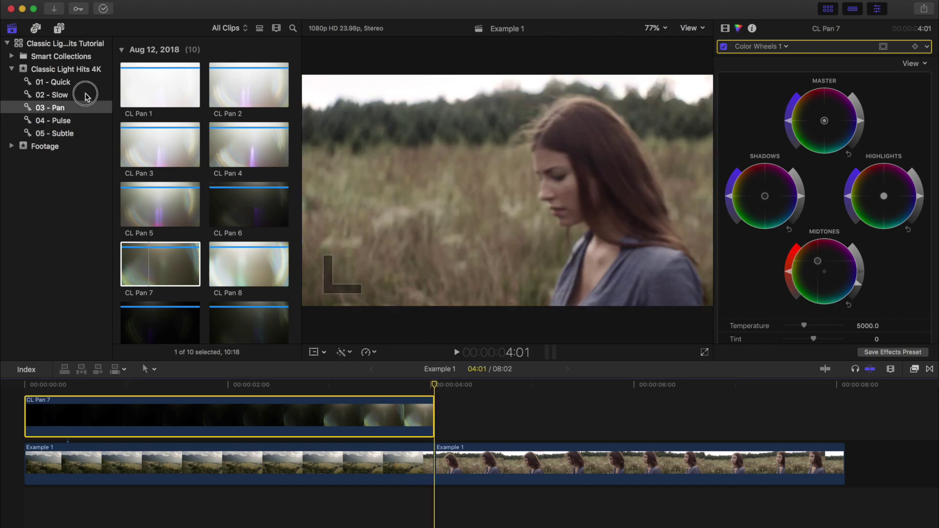
click(86, 96)
Place CL Slow 4 over the field portrait after CL Pan 7, Screen blend, Scale 186%.
click(232, 142)
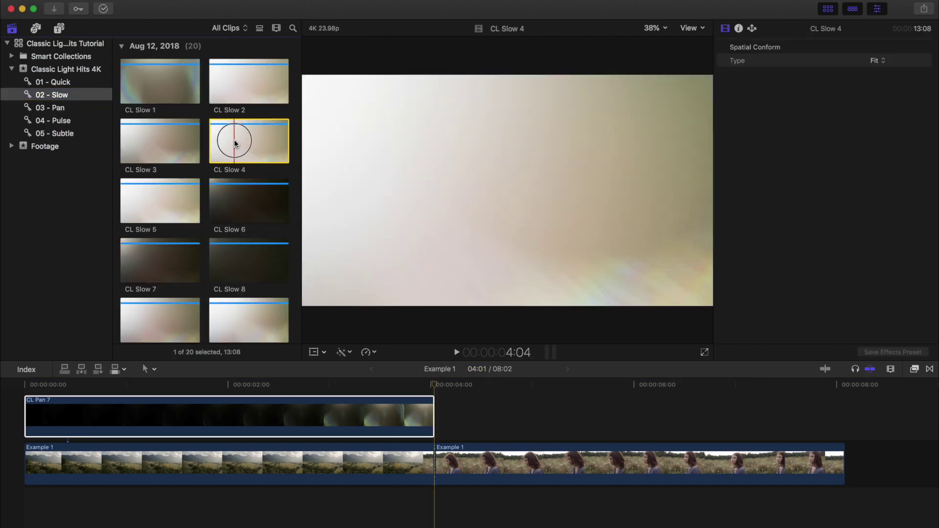
drag(233, 143, 759, 419)
key(shift+z)
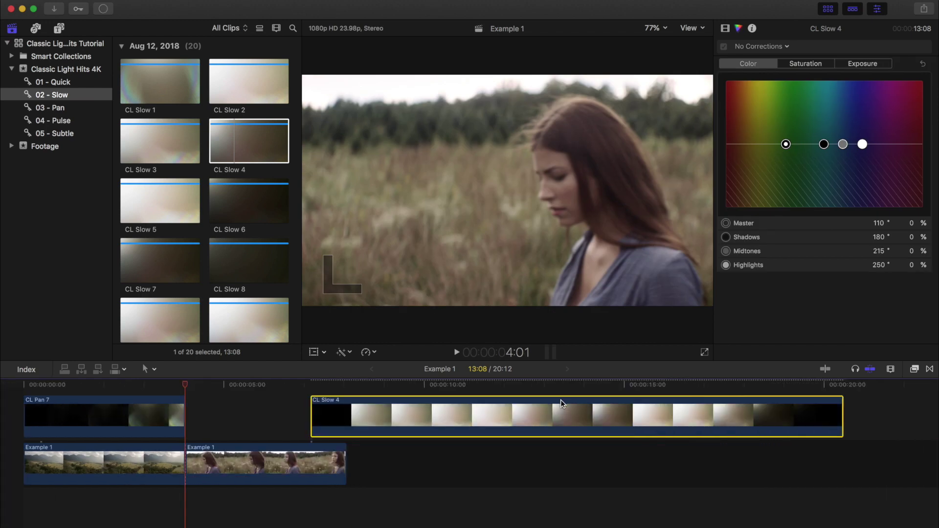
click(726, 28)
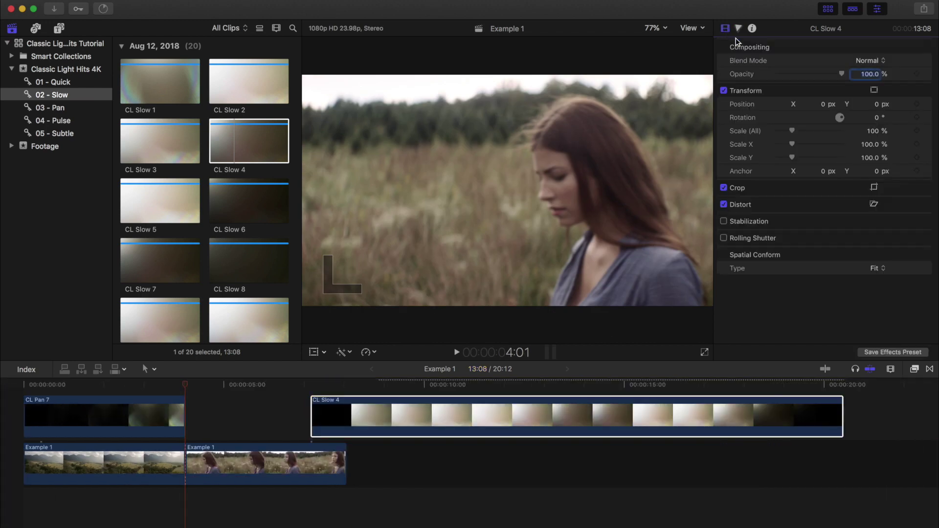
click(876, 60)
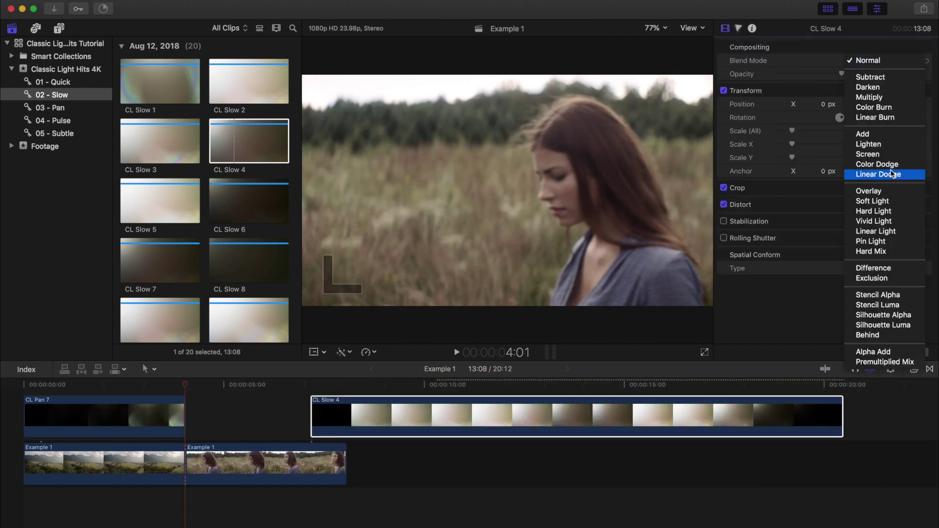
click(889, 154)
drag(421, 403, 292, 409)
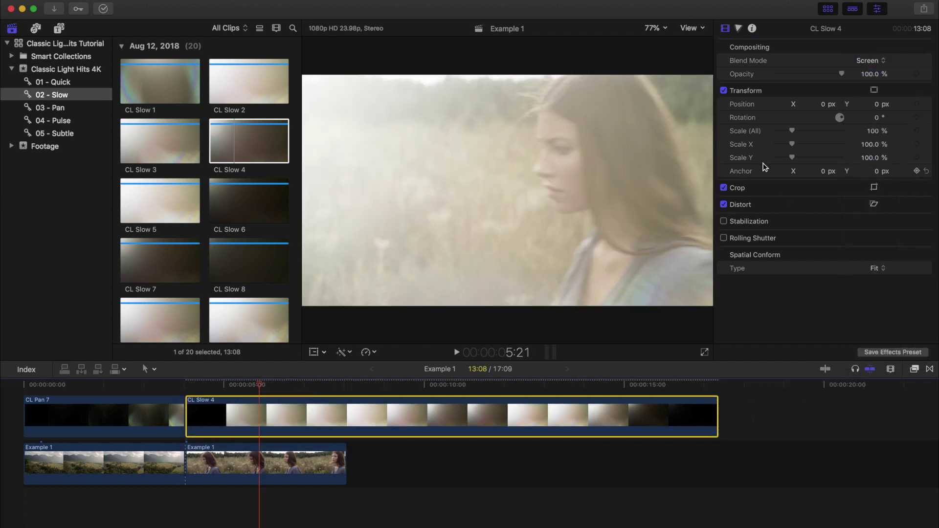
drag(792, 131, 807, 134)
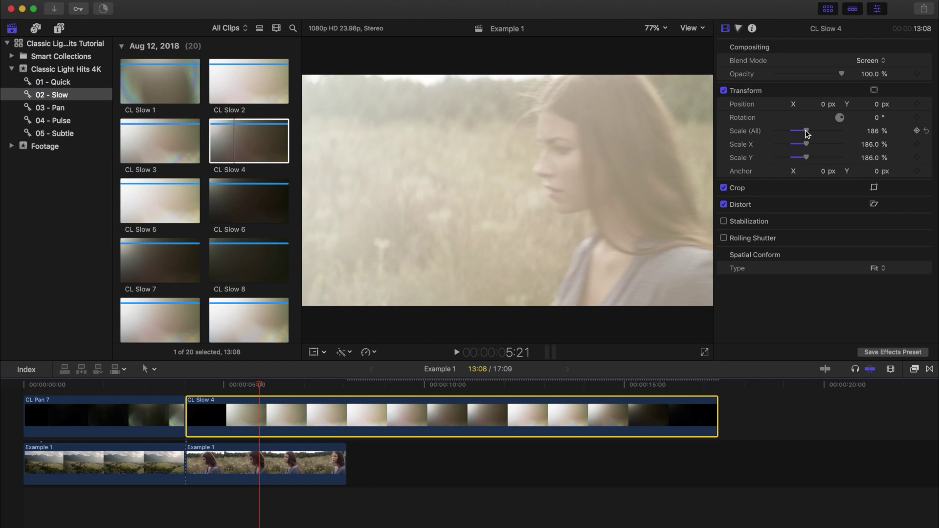
Trim CL Slow 4's start to the portrait cut, leaving about 2:23, and play it back.
drag(483, 380, 602, 384)
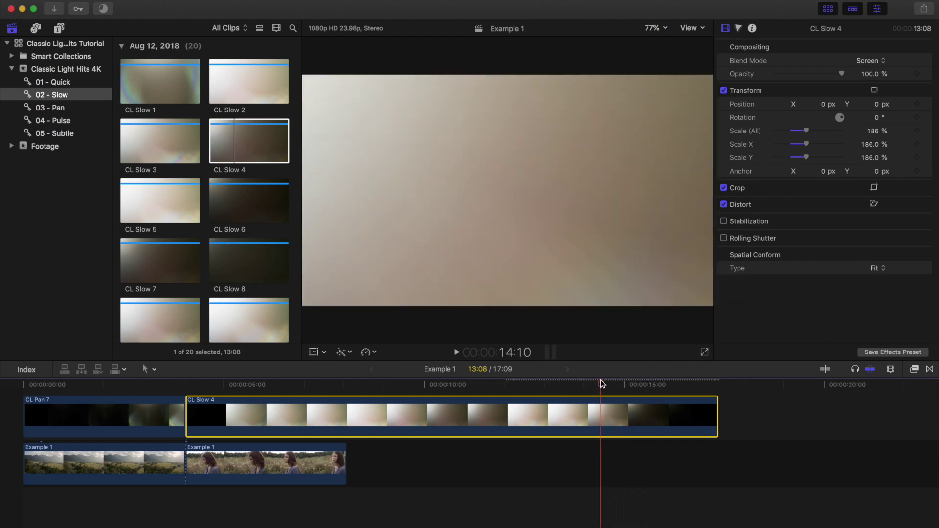
drag(191, 414, 204, 427)
key(l)
click(453, 422)
key(shift+z)
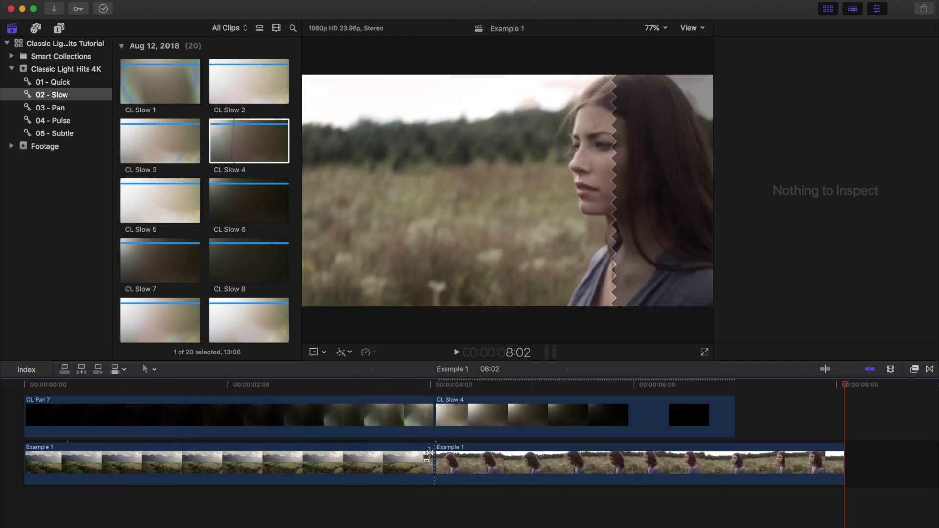
click(441, 430)
key(l)
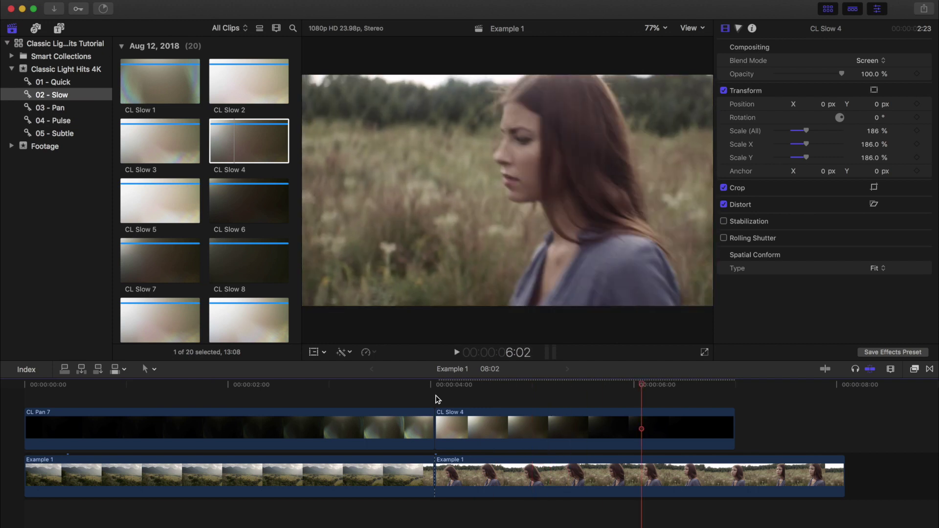
Apply the Shape Mask effect to CL Slow 4.
click(448, 412)
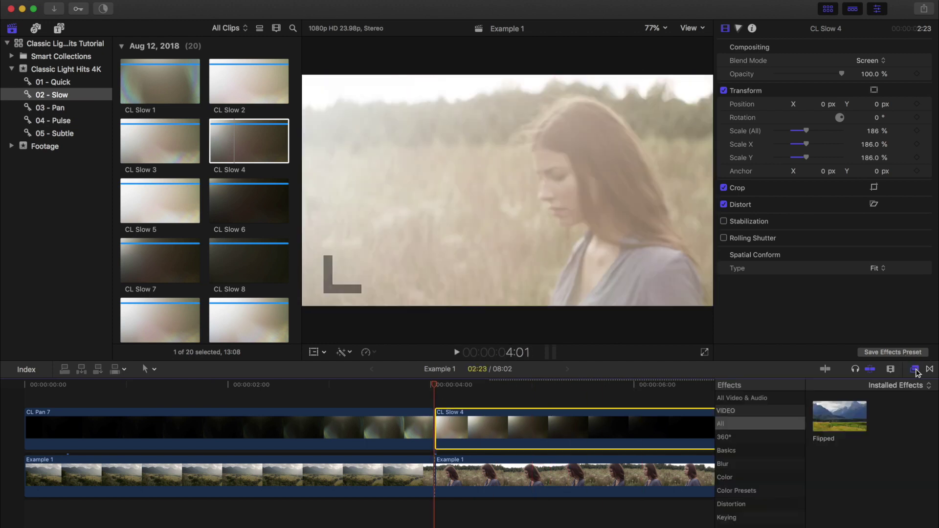
click(915, 369)
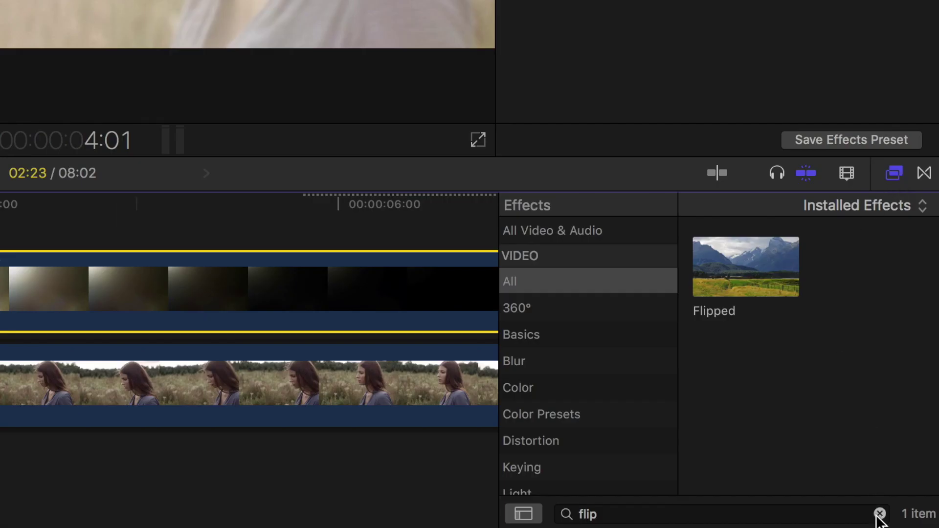
click(880, 513)
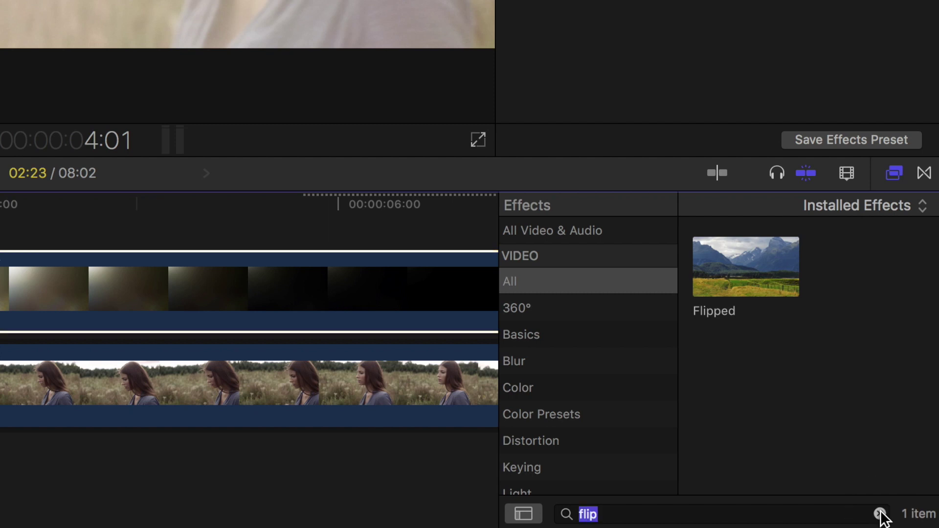
click(780, 518)
text(mask)
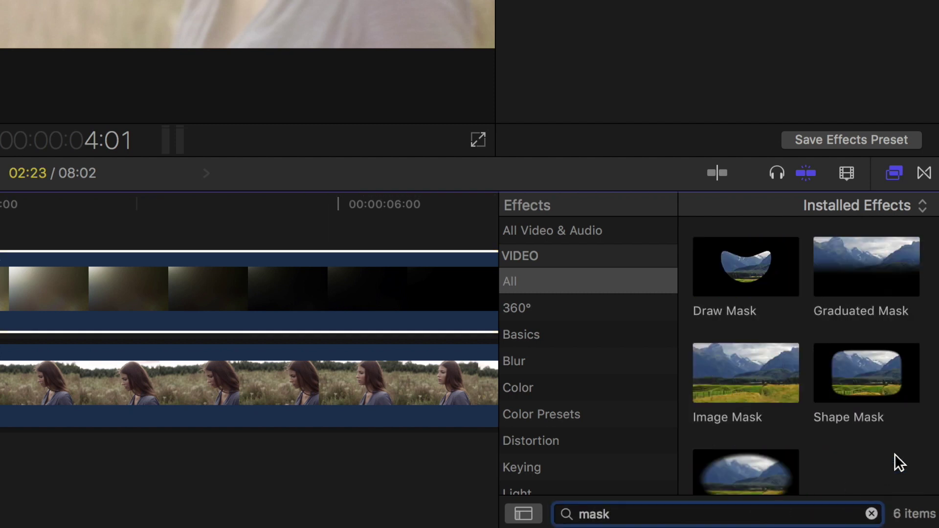
drag(865, 379, 330, 303)
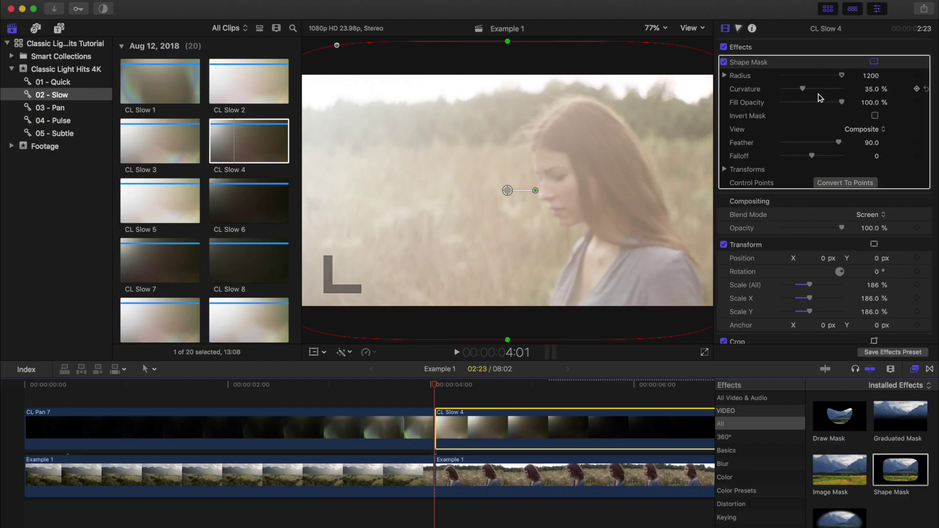
Set the mask to 100% curvature, reposition and rotate it, and feather it to 1296.
drag(802, 89, 908, 91)
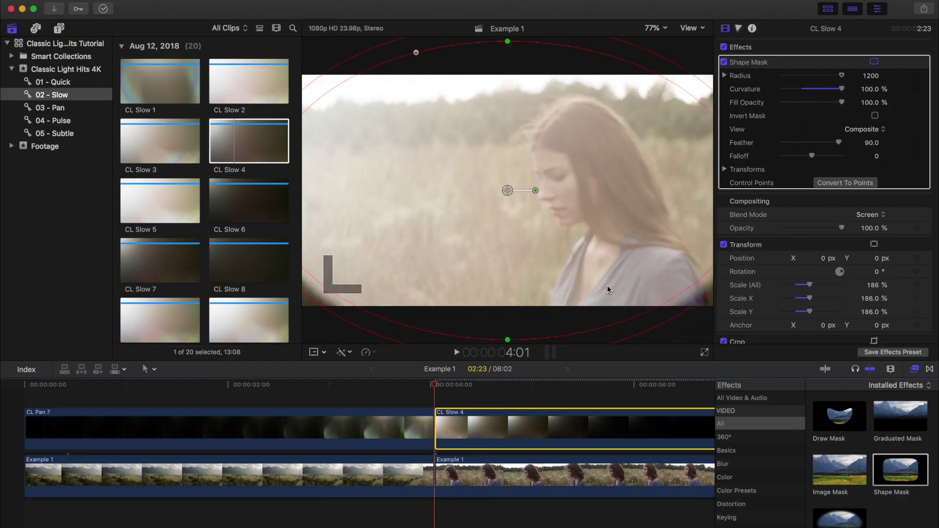
drag(572, 317, 434, 226)
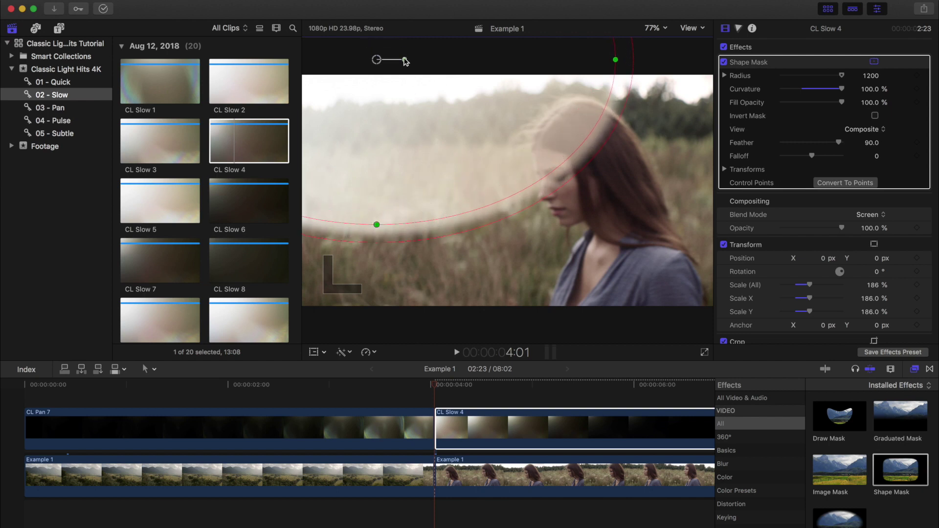
drag(405, 61, 408, 115)
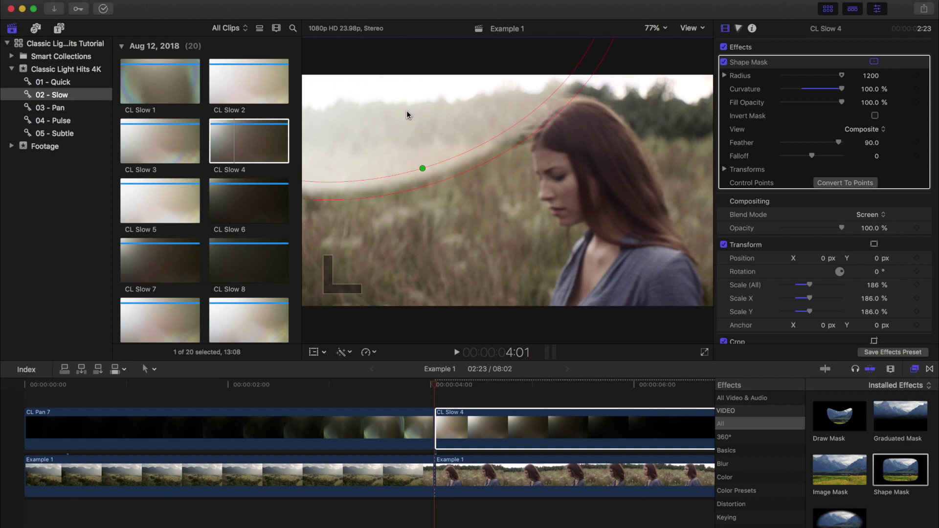
drag(875, 143, 871, 142)
drag(473, 272, 505, 140)
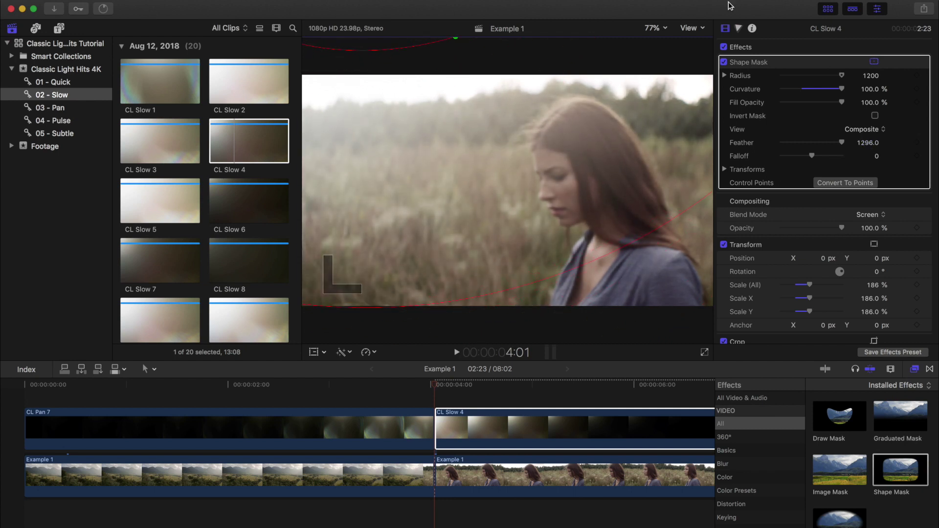
Add Color Wheels to CL Slow 4, pushing midtones and highlights toward orange, and preview it.
click(738, 28)
click(788, 45)
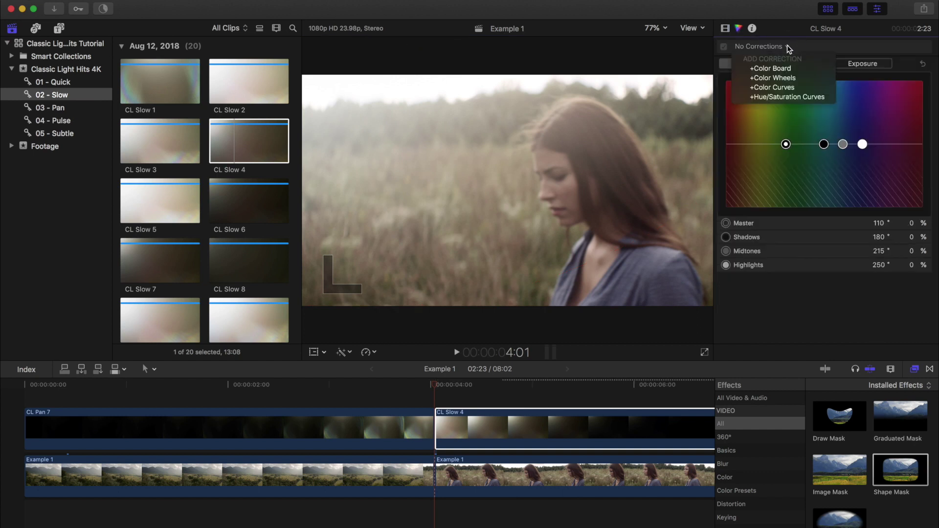
click(782, 78)
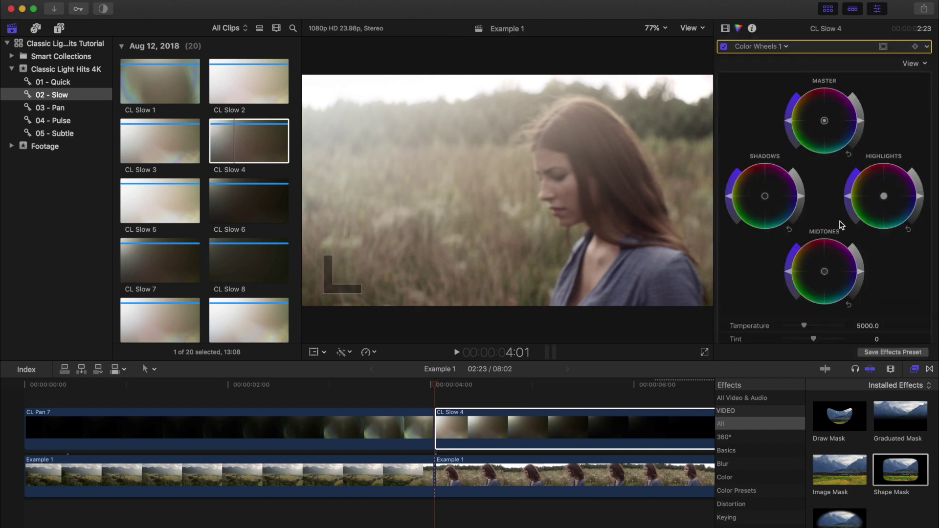
mouse_move(825, 271)
mouse_down()
mouse_move(808, 252)
mouse_move(821, 267)
mouse_up()
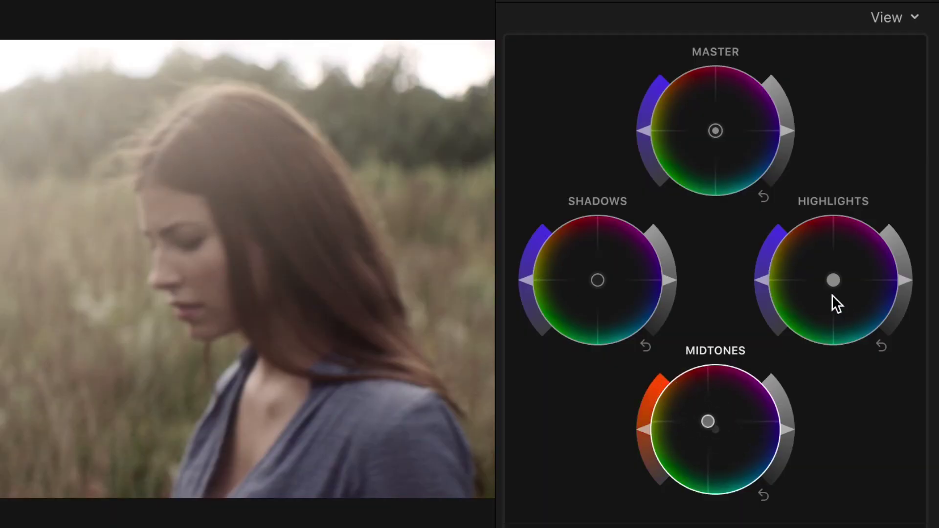
drag(884, 198, 866, 180)
drag(796, 243, 804, 281)
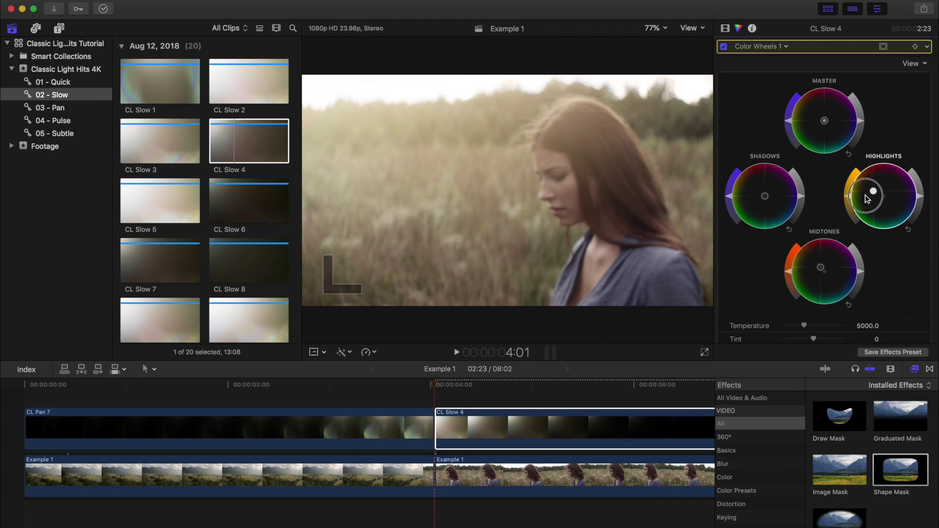
drag(867, 198, 870, 198)
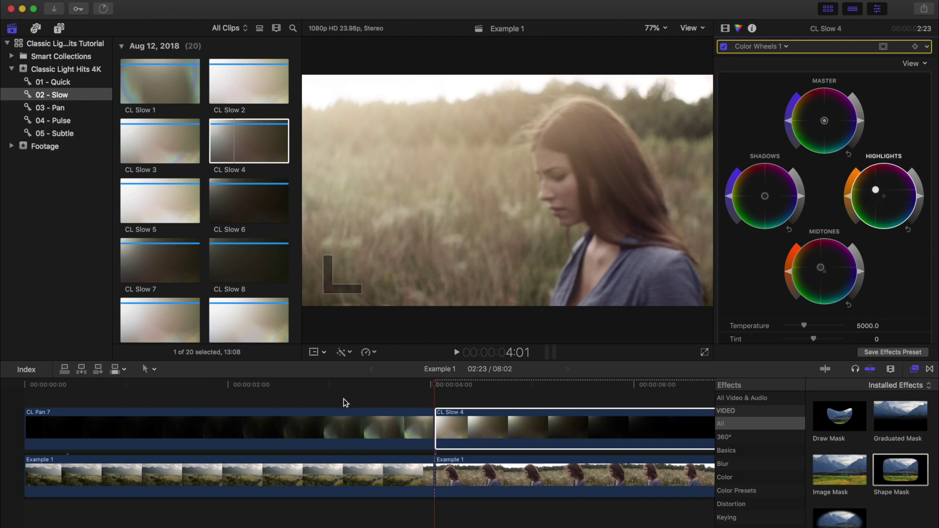
click(313, 384)
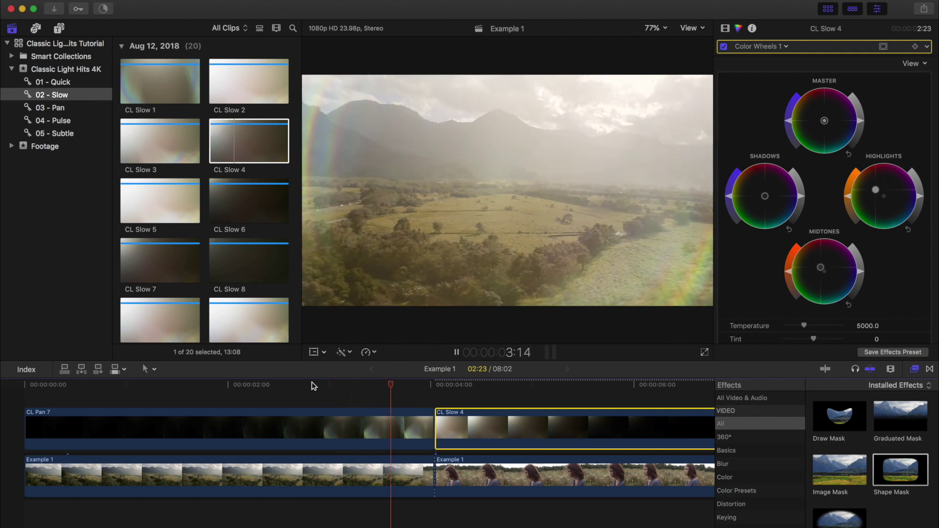
key(space)
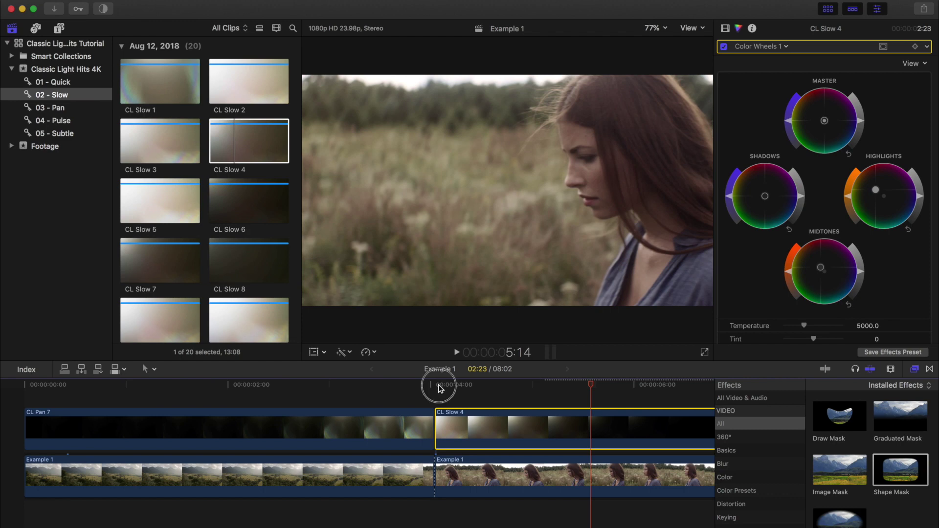
Duplicate CL Slow 4 onto a lane above, reverse the copy at -100%, and slide it later.
drag(438, 387, 472, 386)
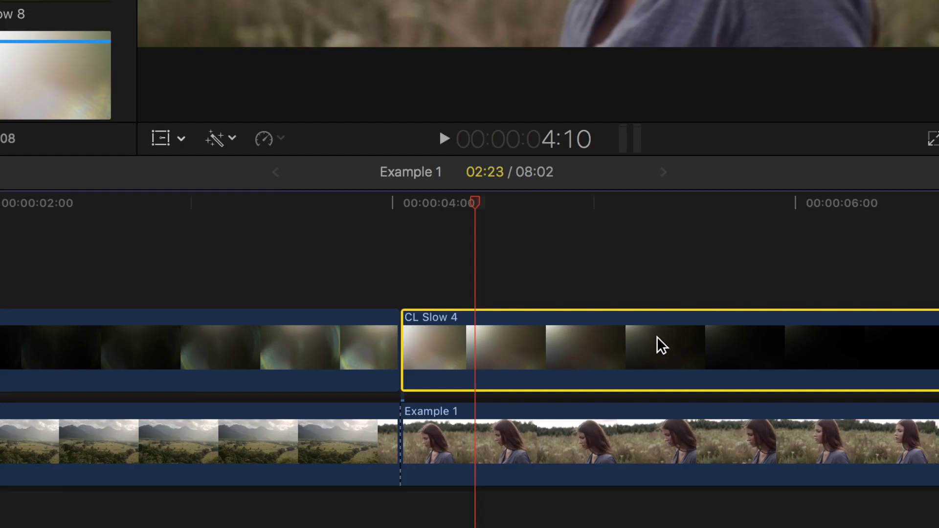
drag(661, 346, 695, 145)
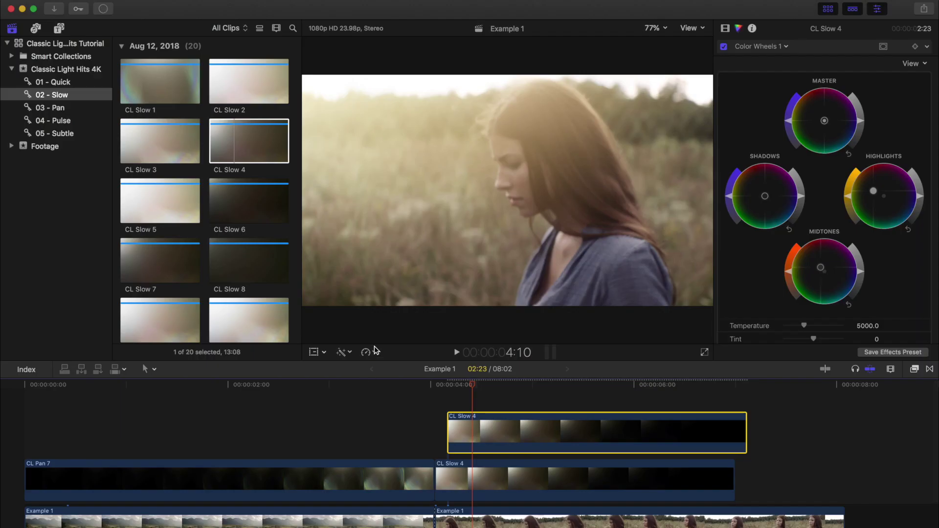
click(376, 350)
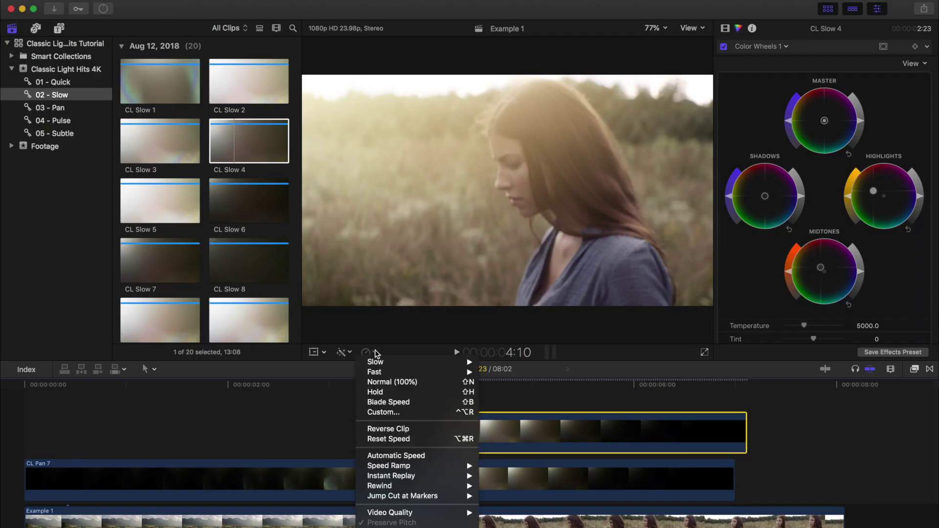
click(402, 429)
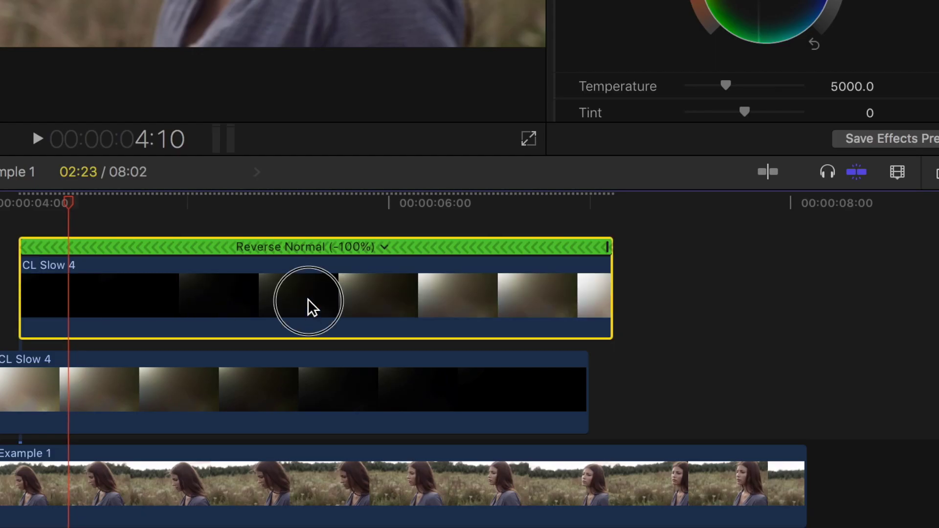
drag(307, 298, 501, 299)
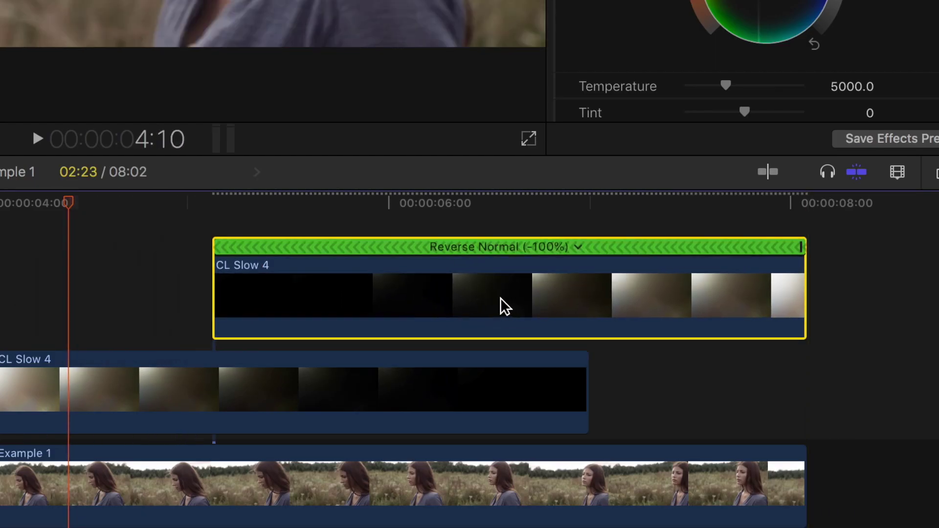